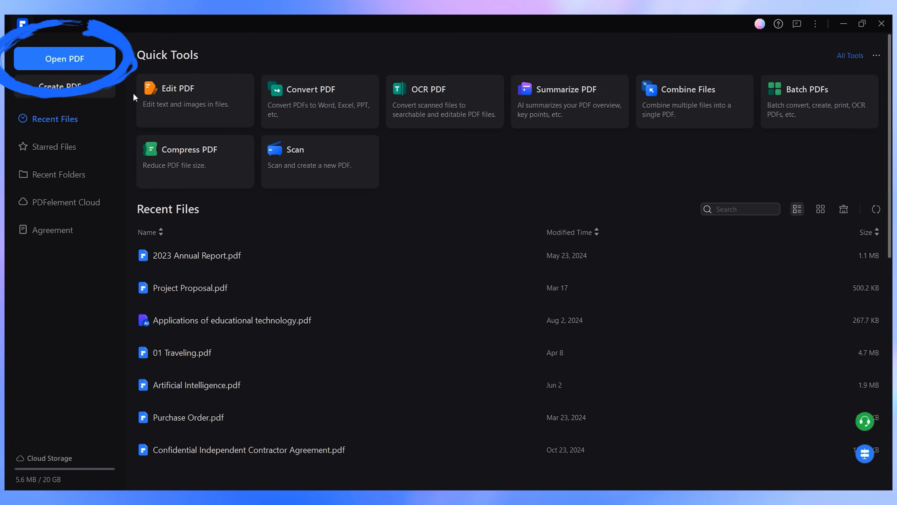
Step: Open the 2023 Annual Report PDF from the My Passport drive
{"action": "left_click", "coordinate": [101, 61]}
{"action": "left_click", "coordinate": [443, 164]}
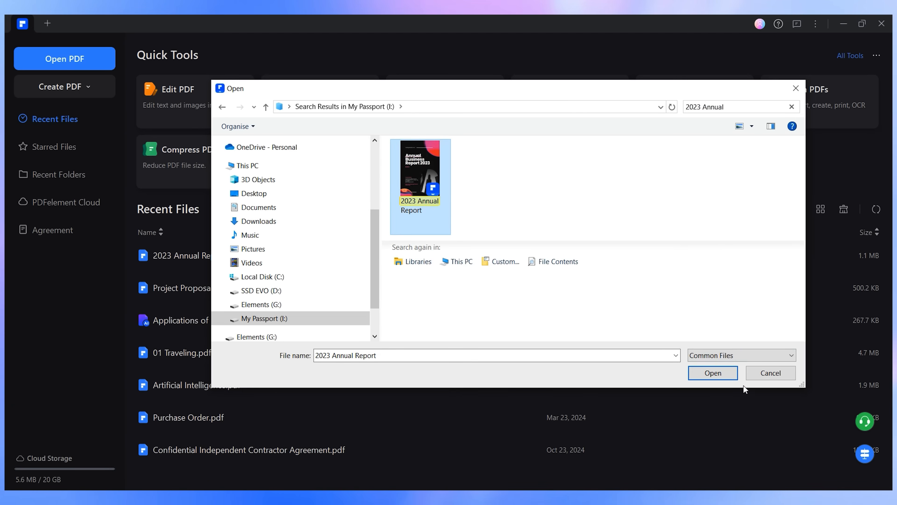
{"action": "left_click", "coordinate": [713, 373]}
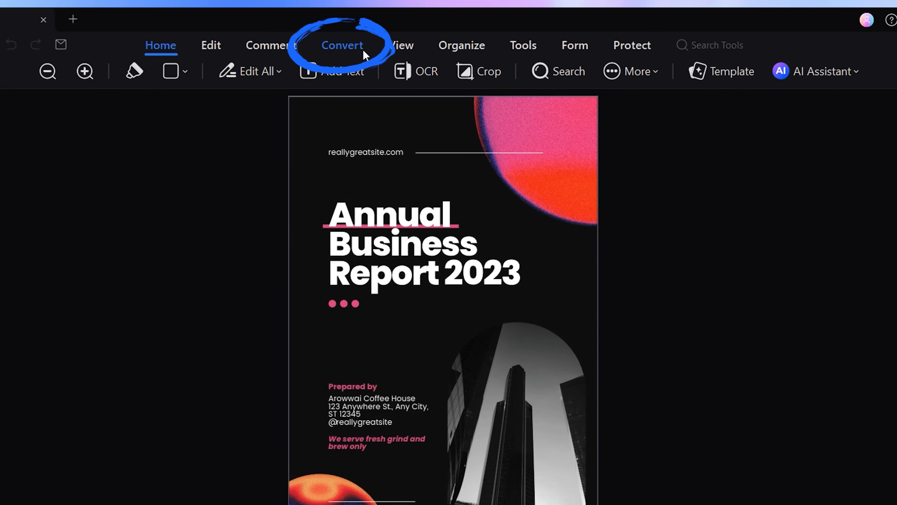
Step: Convert the report to Word as 2023 Annual Report_1.docx, covering all pages with OCR for scanned PDFs only
{"action": "left_click", "coordinate": [364, 51]}
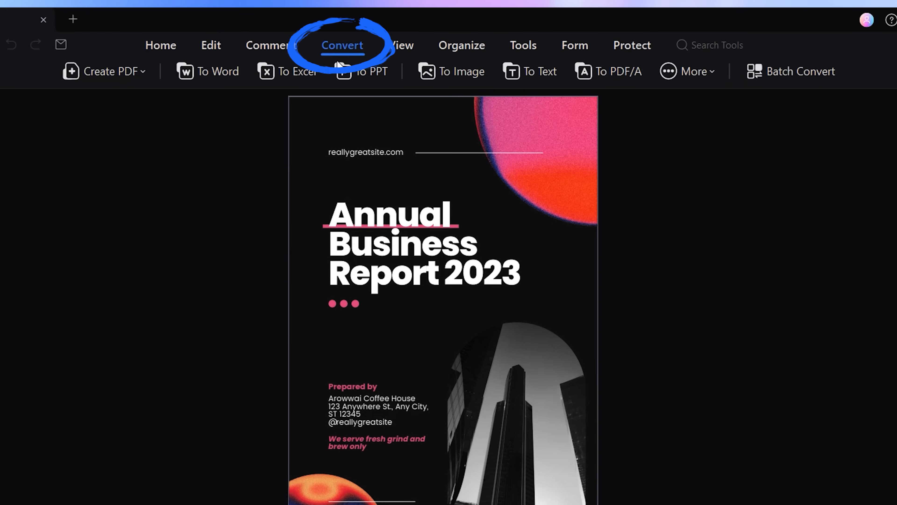
{"action": "left_click", "coordinate": [232, 74]}
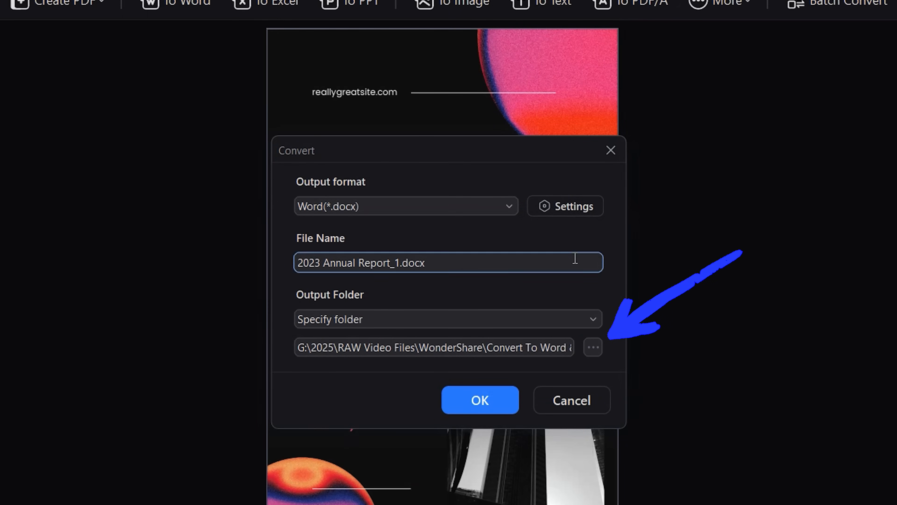
{"action": "left_click", "coordinate": [589, 212]}
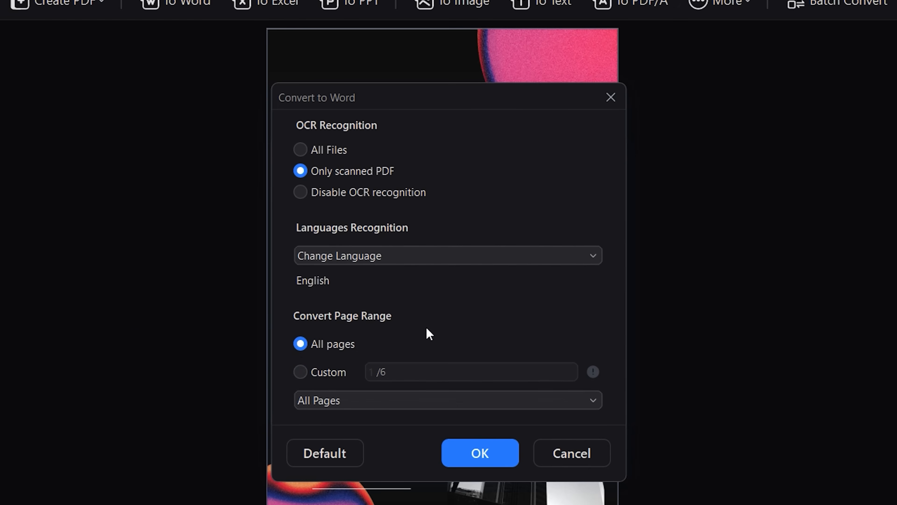
{"action": "left_click", "coordinate": [497, 456]}
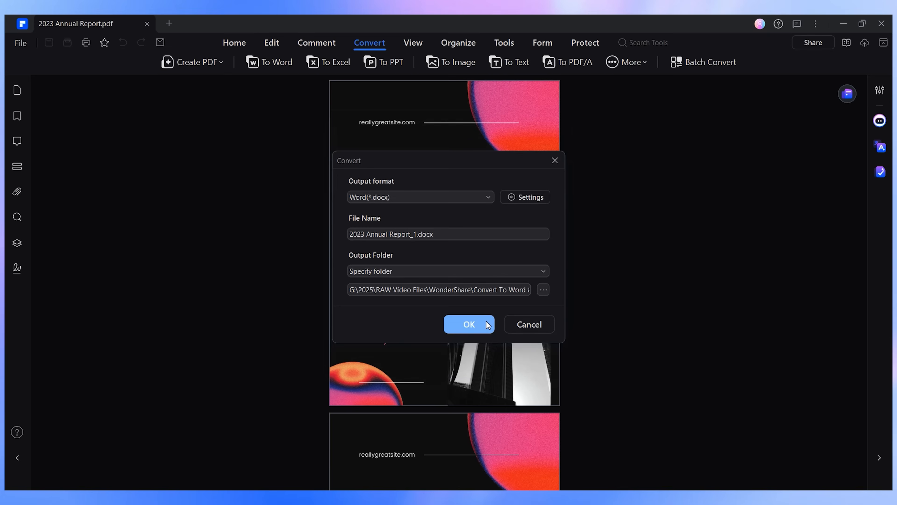
{"action": "left_click", "coordinate": [488, 325]}
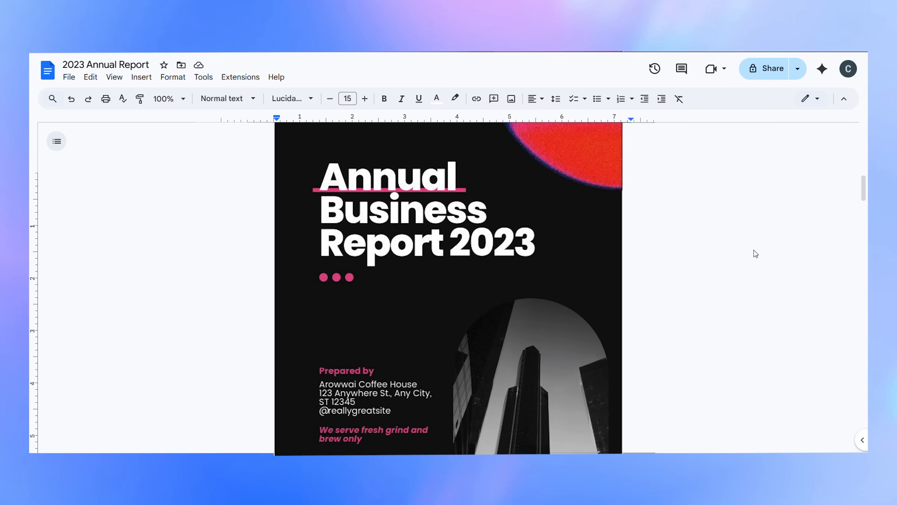
Step: Review the converted 2023 Annual Report in Google Docs, checking the layout, text and images across its pages
{"action": "scroll", "coordinate": [755, 254], "scroll_direction": "down", "scroll_amount": 5}
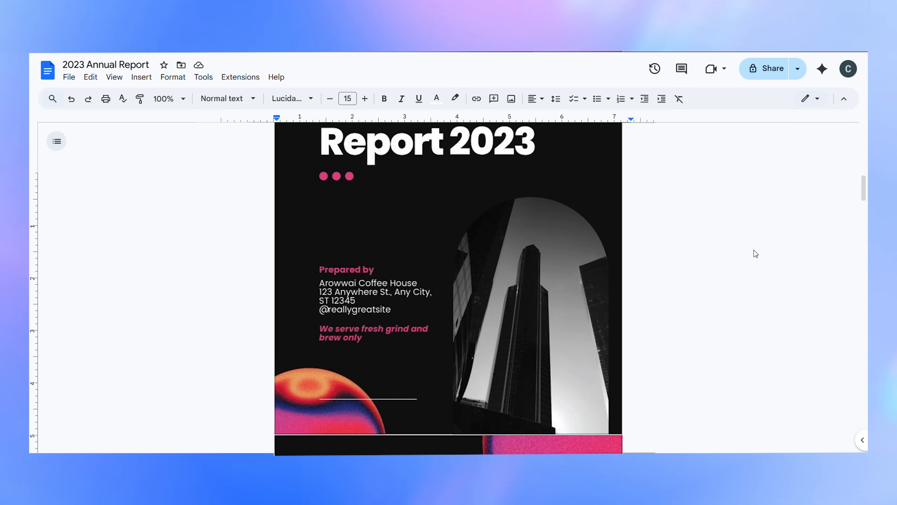
{"action": "scroll", "coordinate": [755, 254], "scroll_direction": "down", "scroll_amount": 5}
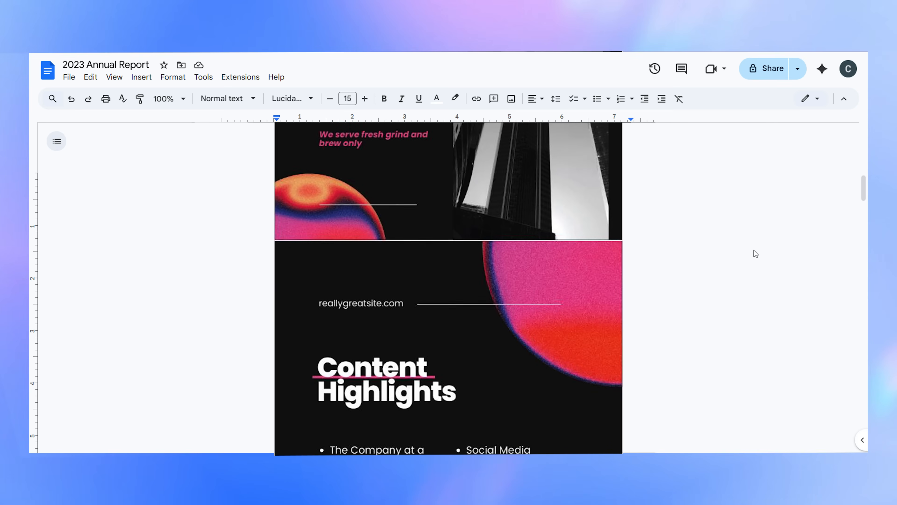
{"action": "scroll", "coordinate": [756, 254], "scroll_direction": "down", "scroll_amount": 5}
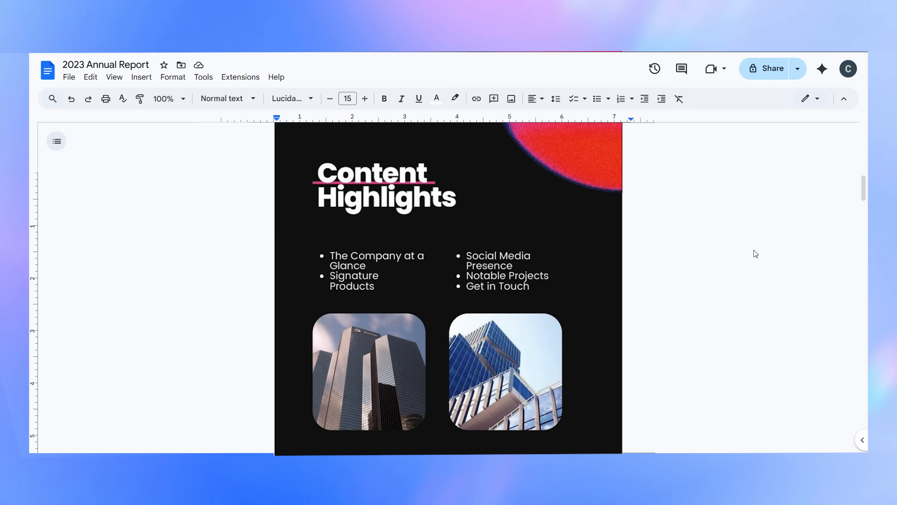
{"action": "scroll", "coordinate": [755, 254], "scroll_direction": "down", "scroll_amount": 5}
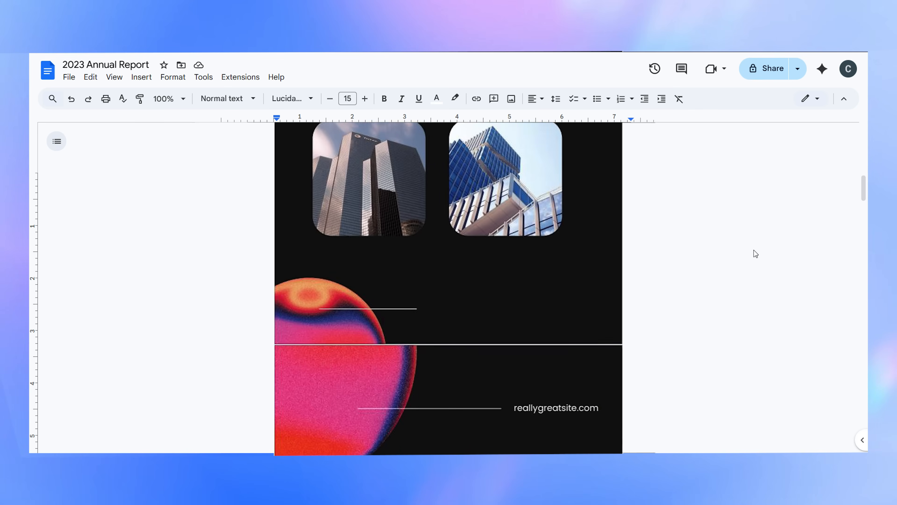
{"action": "scroll", "coordinate": [755, 254], "scroll_direction": "down", "scroll_amount": 3}
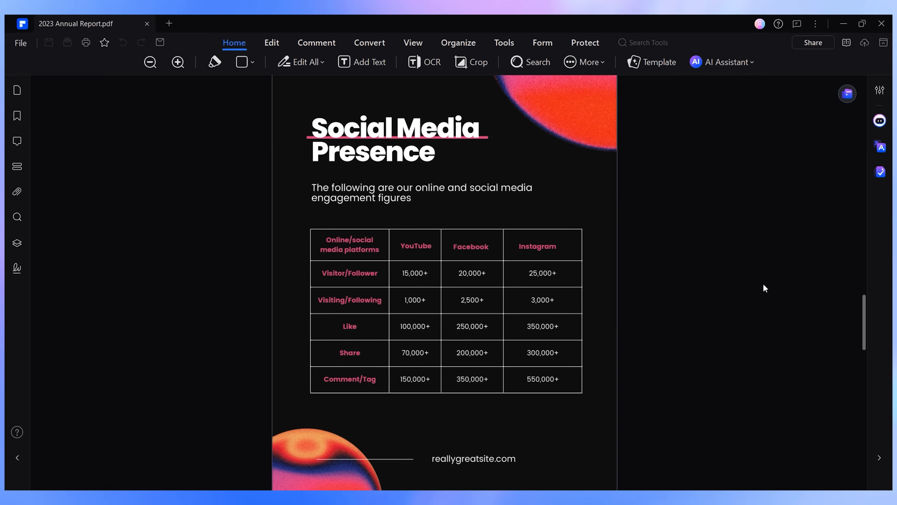
Step: Set up an Excel conversion of the report as 2023 Annual Report.xlsx with a custom page range
{"action": "left_click", "coordinate": [384, 45]}
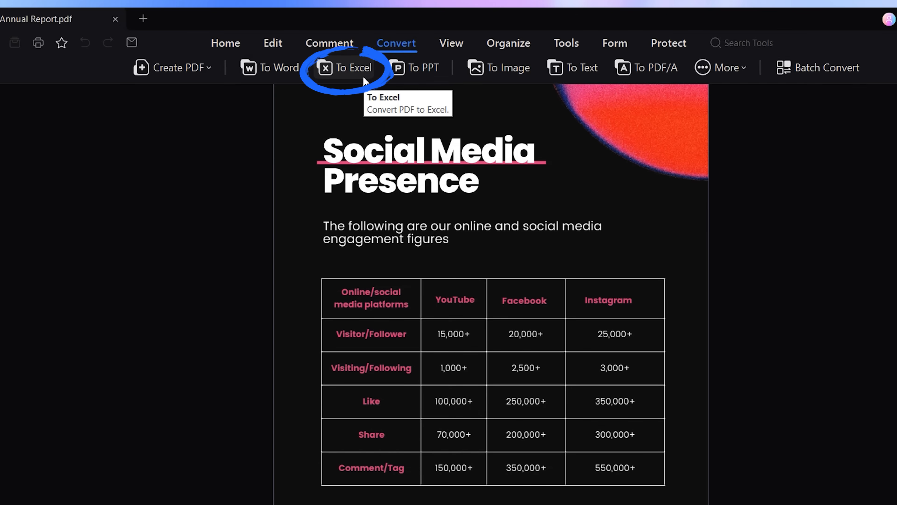
{"action": "left_click", "coordinate": [365, 80]}
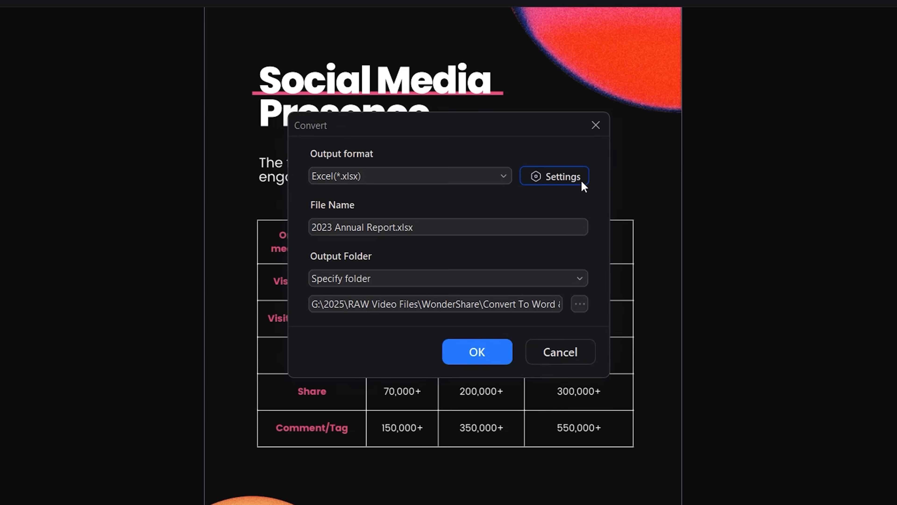
{"action": "left_click", "coordinate": [607, 240]}
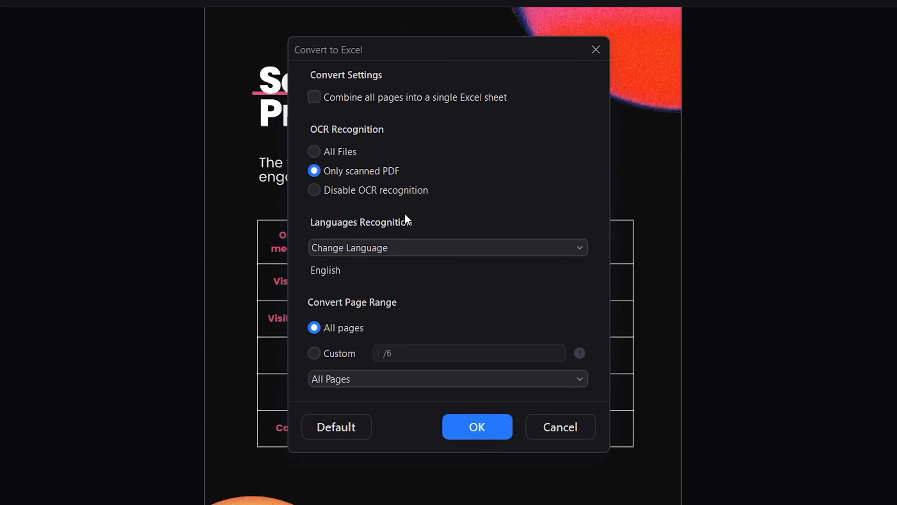
{"action": "left_click", "coordinate": [314, 353]}
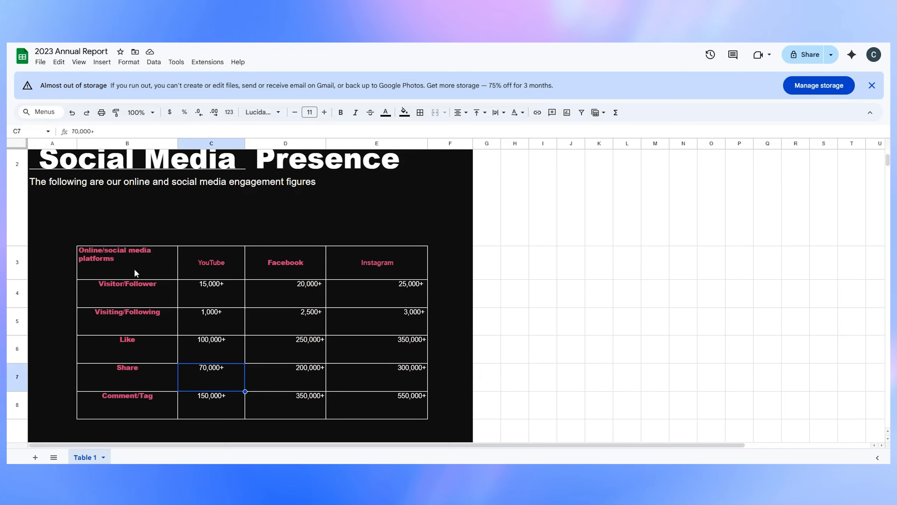
Step: Inspect individual figures of the converted social media table in Google Sheets, starting with the Visitor/Follower row
{"action": "left_click", "coordinate": [214, 290]}
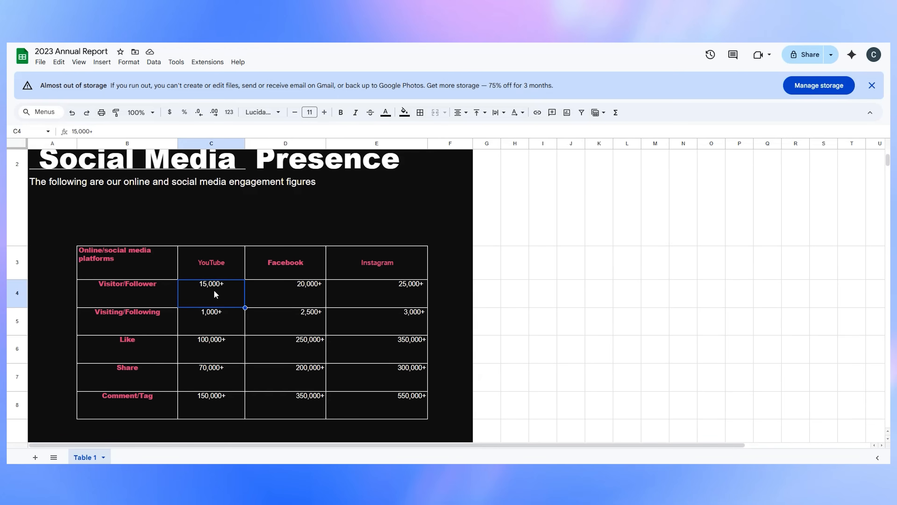
{"action": "left_click", "coordinate": [284, 289]}
{"action": "left_click", "coordinate": [384, 323]}
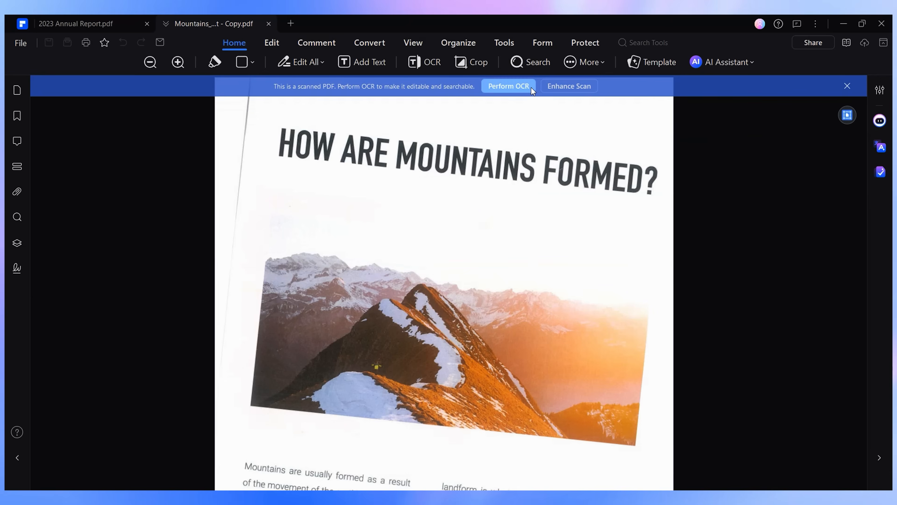
Step: Perform OCR in English on all pages of the scanned mountains PDF
{"action": "left_click", "coordinate": [532, 87]}
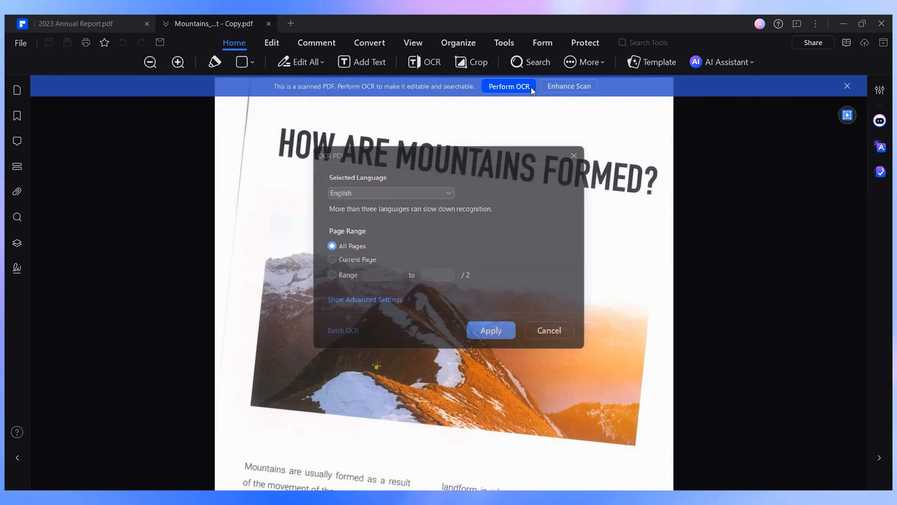
{"action": "left_click", "coordinate": [511, 336]}
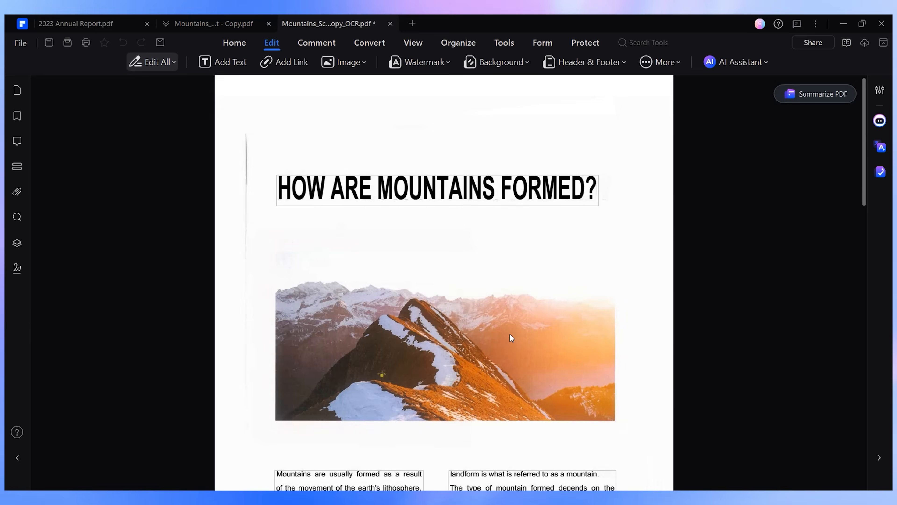
Step: Delete the end of the heading "HOW ARE MOUNTAINS FORMED?" back to "HOW ARE MOU"
{"action": "left_click", "coordinate": [596, 124]}
{"action": "key", "text": "BackSpace"}
{"action": "key", "text": "BackSpace"}
{"action": "key", "text": "BackSpace"}
{"action": "key", "text": "BackSpace"}
{"action": "key", "text": "BackSpace"}
{"action": "key", "text": "BackSpace"}
{"action": "key", "text": "BackSpace"}
{"action": "key", "text": "BackSpace"}
{"action": "key", "text": "BackSpace"}
{"action": "key", "text": "BackSpace"}
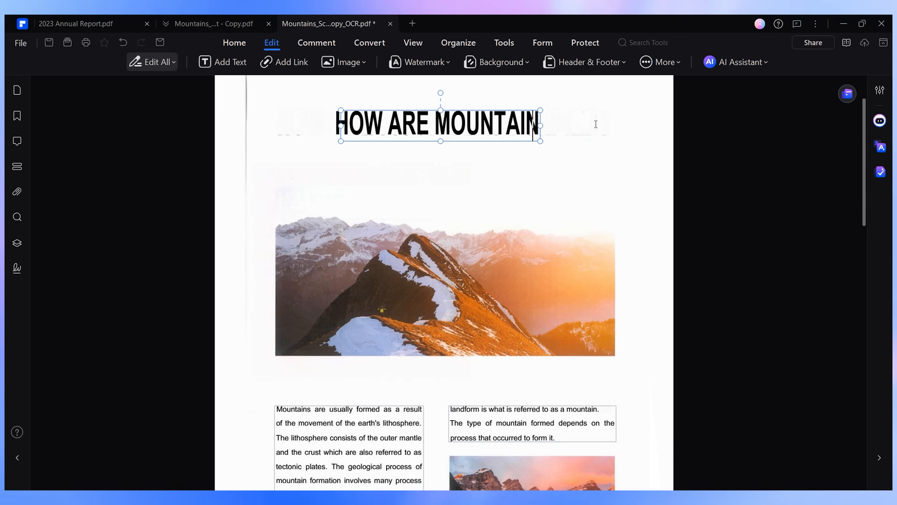
{"action": "key", "text": "BackSpace"}
{"action": "key", "text": "BackSpace"}
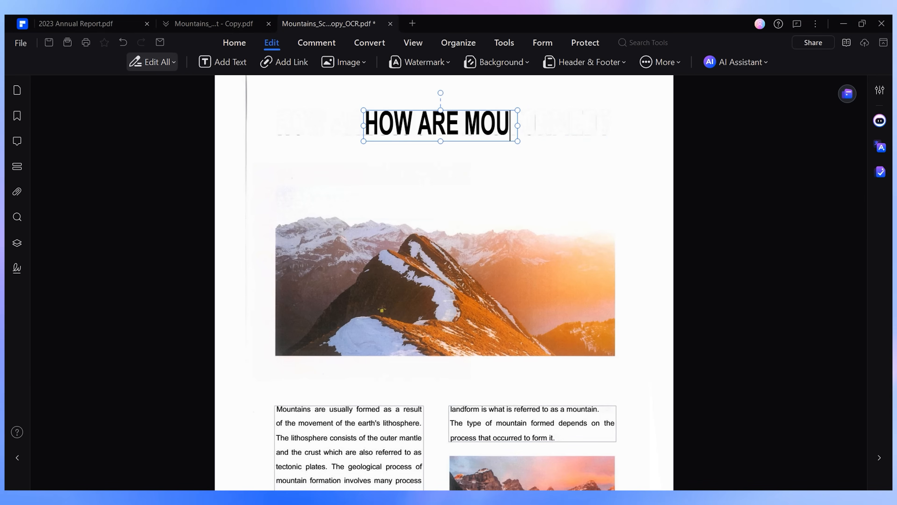